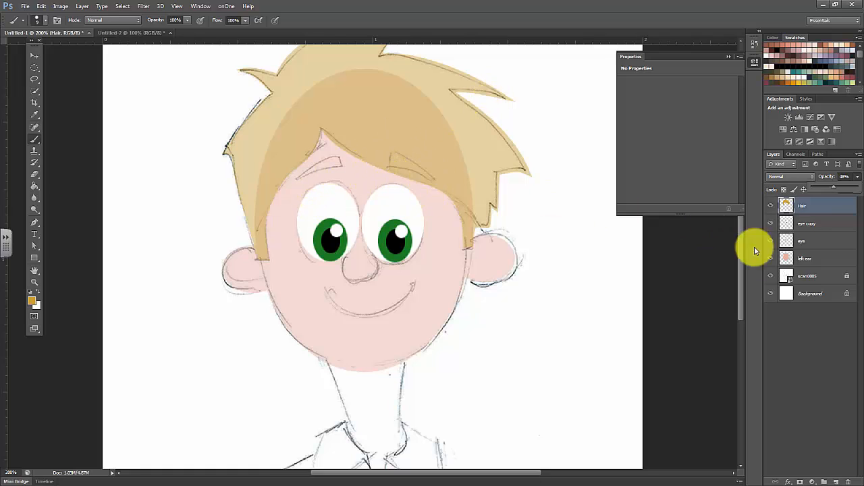
Set the foreground colour to the darker brown a58027 and add a new layer above the Hair layer.
click(32, 305)
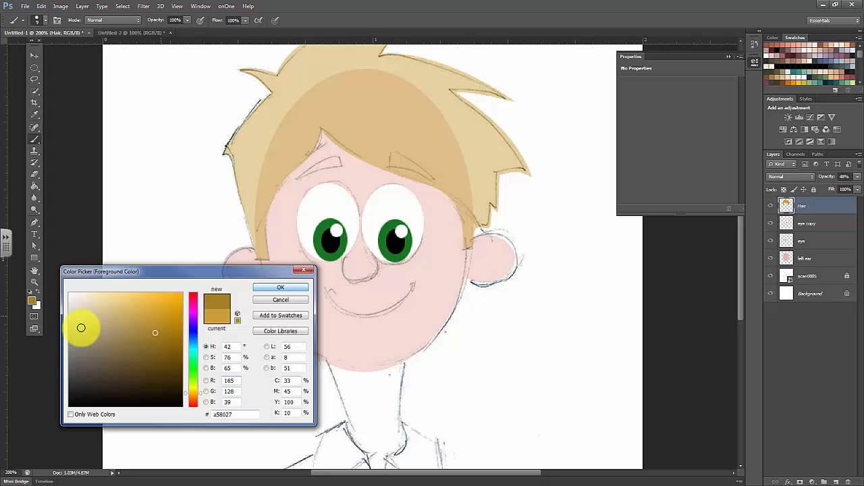
key(Return)
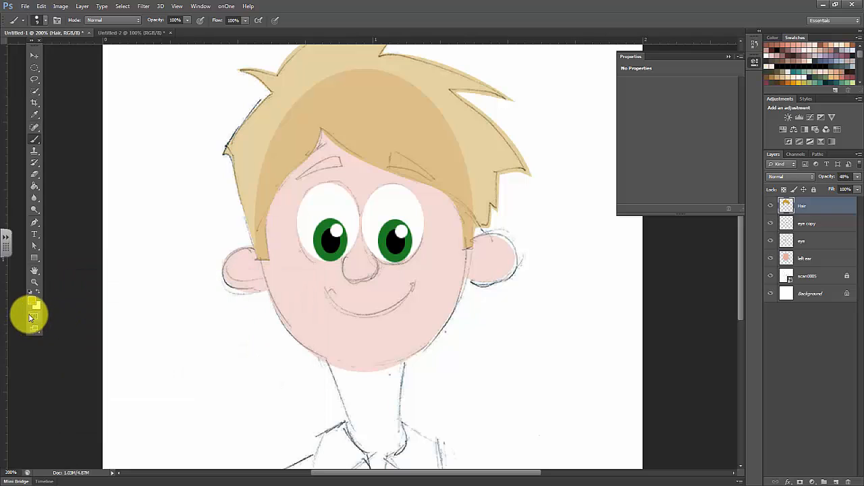
click(835, 482)
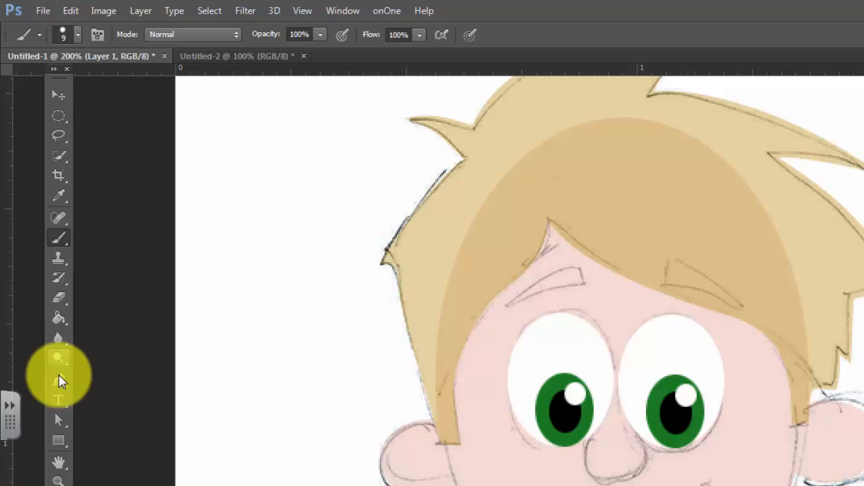
Trace the sketched eyebrow above the left-hand eye with the Pen tool and convert the closed path into a brown filled shape.
click(58, 381)
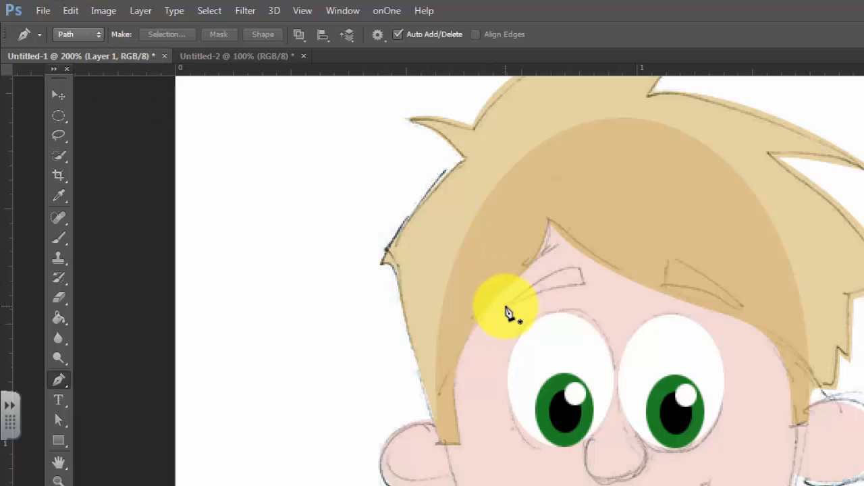
drag(506, 308, 517, 297)
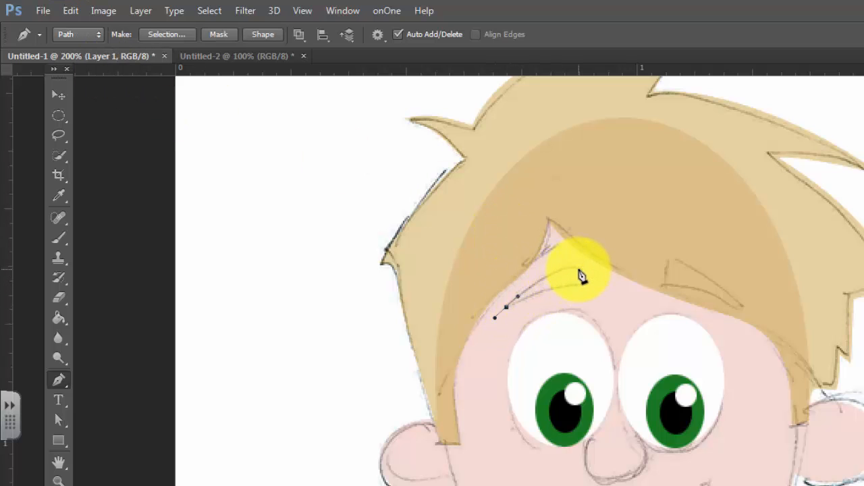
drag(580, 271, 603, 278)
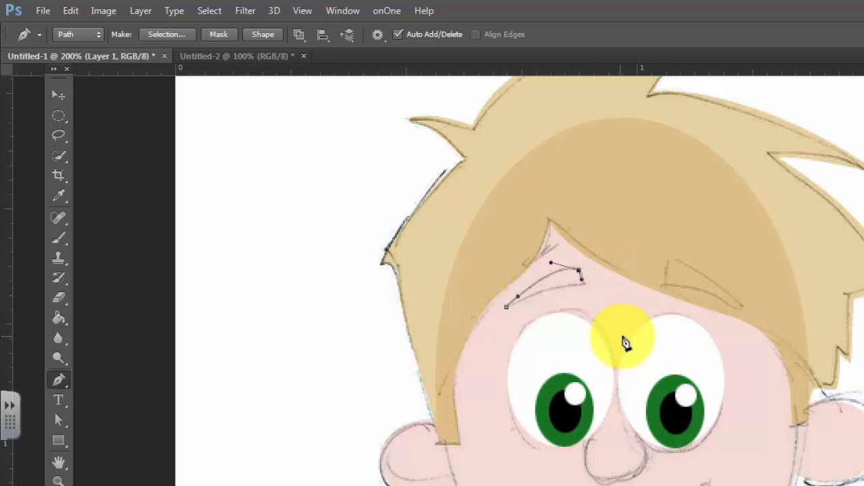
key(ctrl+plus)
key(ctrl+plus)
drag(582, 164, 631, 370)
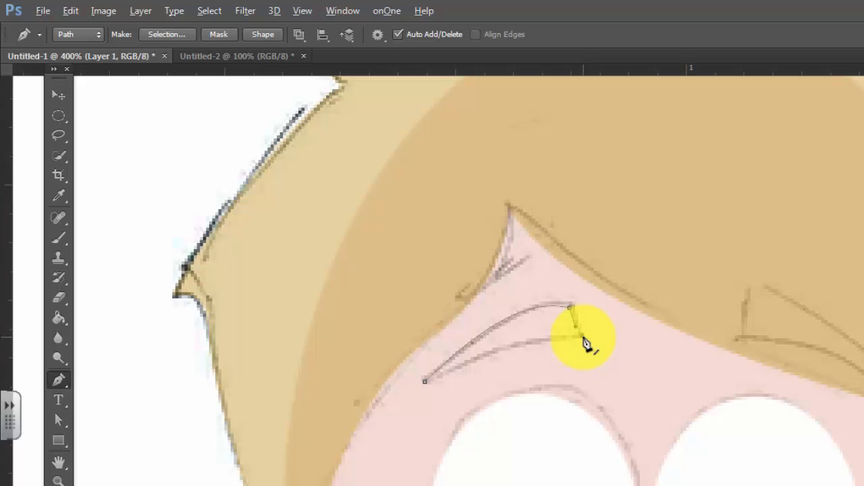
drag(580, 336, 551, 336)
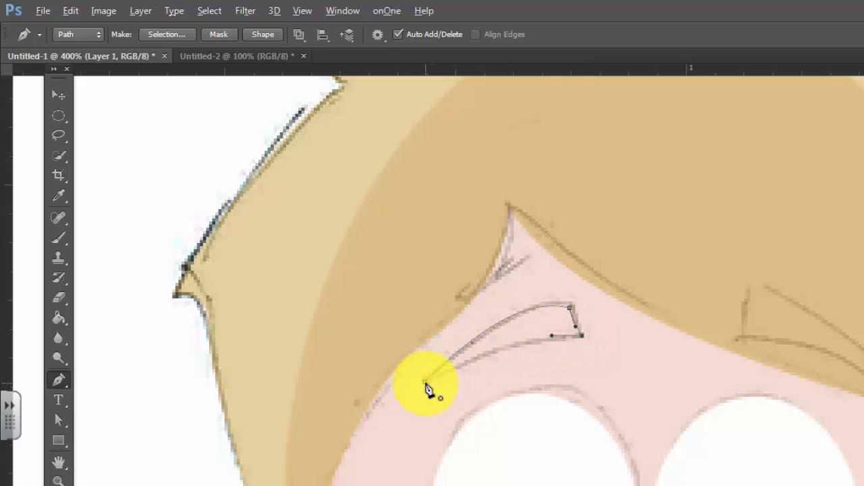
drag(425, 384, 347, 420)
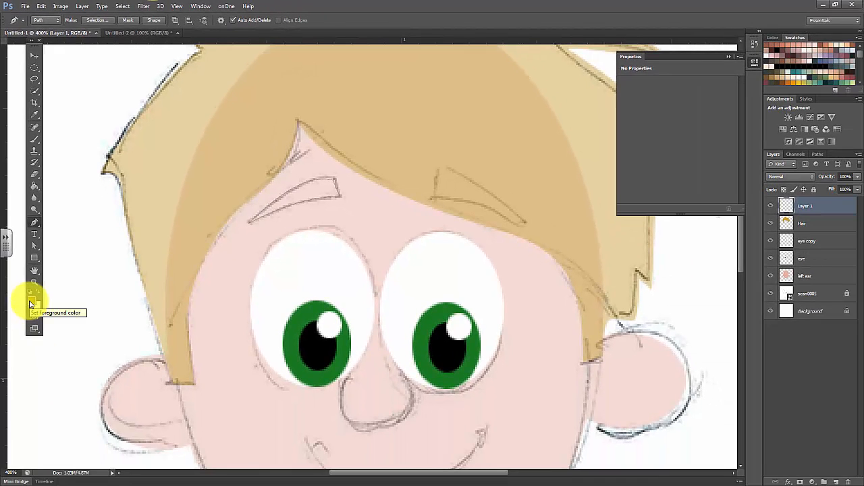
click(152, 22)
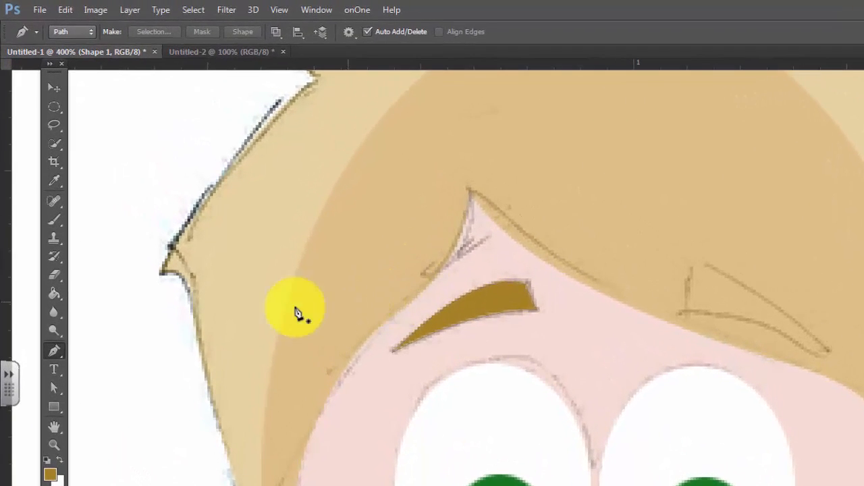
Thicken the inner end of the left-hand eyebrow by moving its upper and lower anchor points apart with Direct Selection.
drag(458, 338, 519, 289)
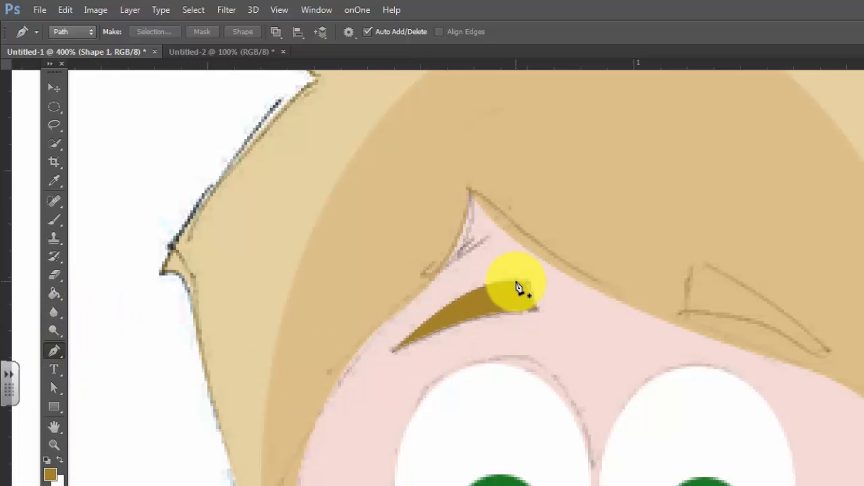
click(58, 388)
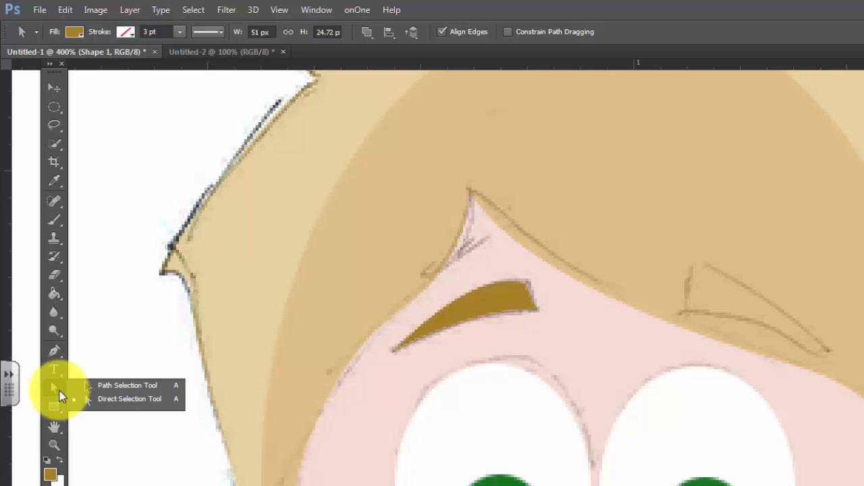
click(95, 399)
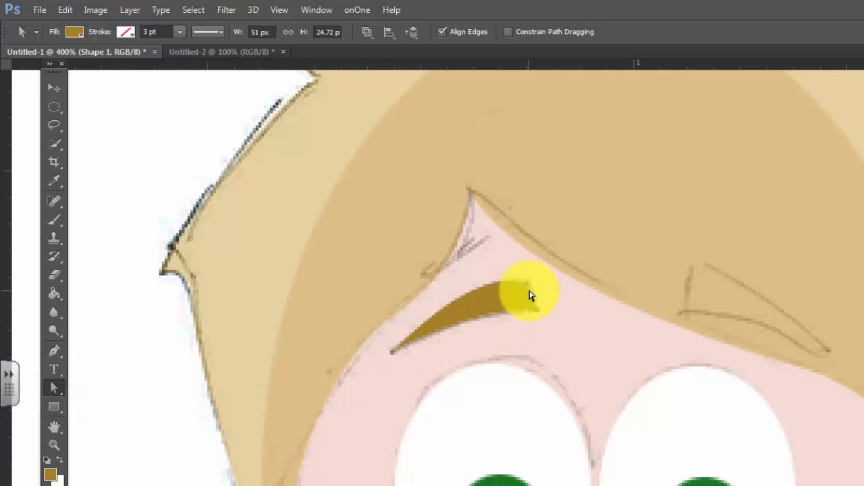
drag(527, 289, 540, 318)
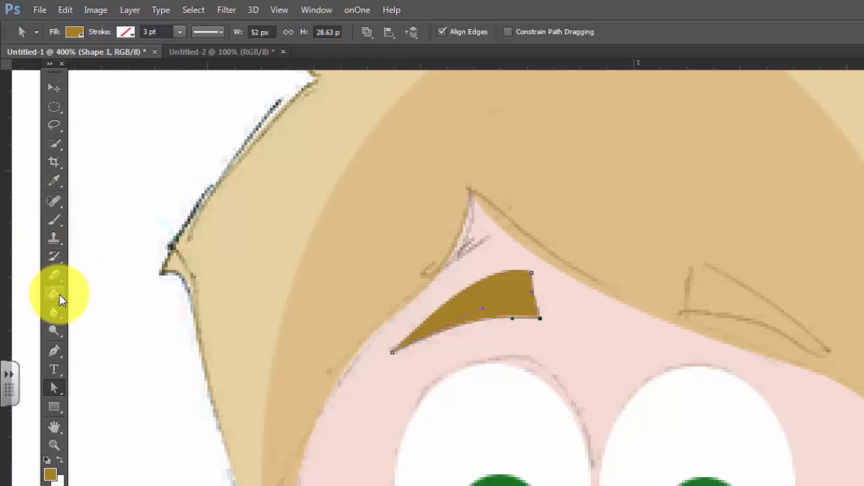
Draw the right-hand eyebrow over its sketch with the Pen tool as a closed brown form on the same shape layer.
click(55, 350)
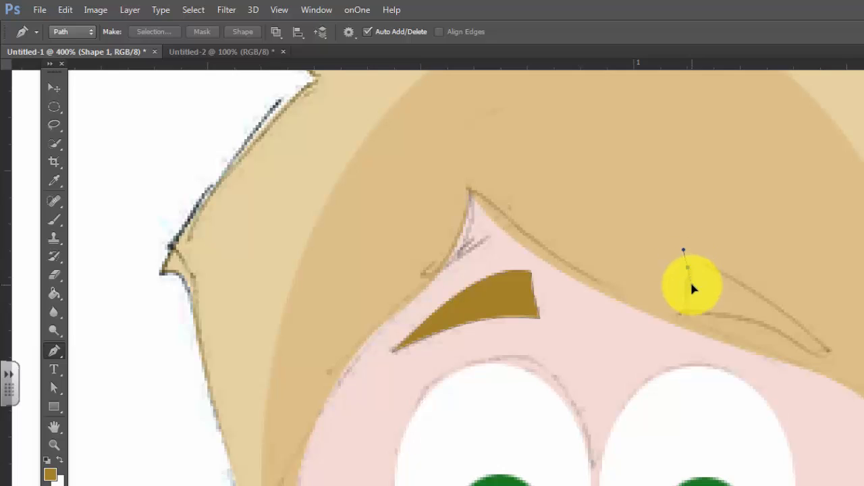
drag(692, 284, 692, 291)
click(683, 318)
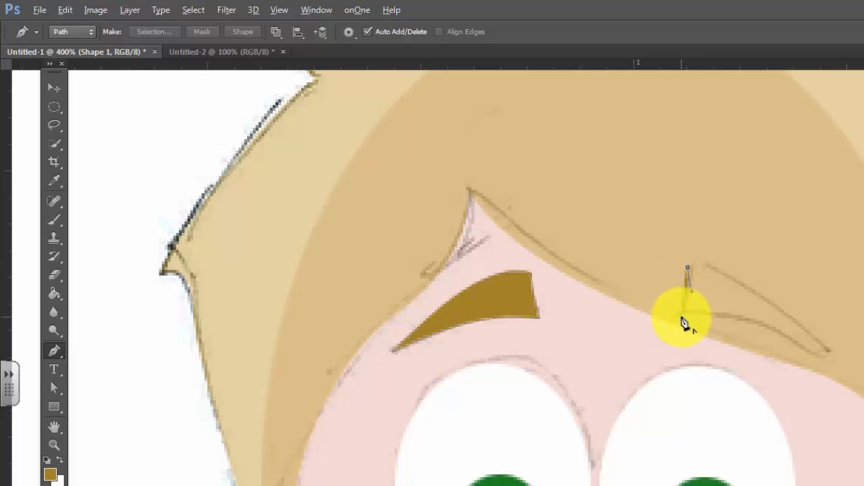
drag(702, 316, 707, 313)
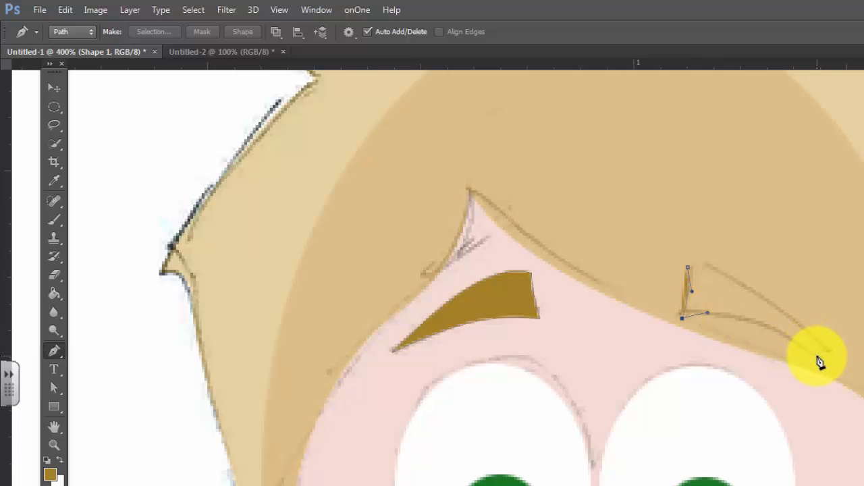
drag(819, 355, 850, 395)
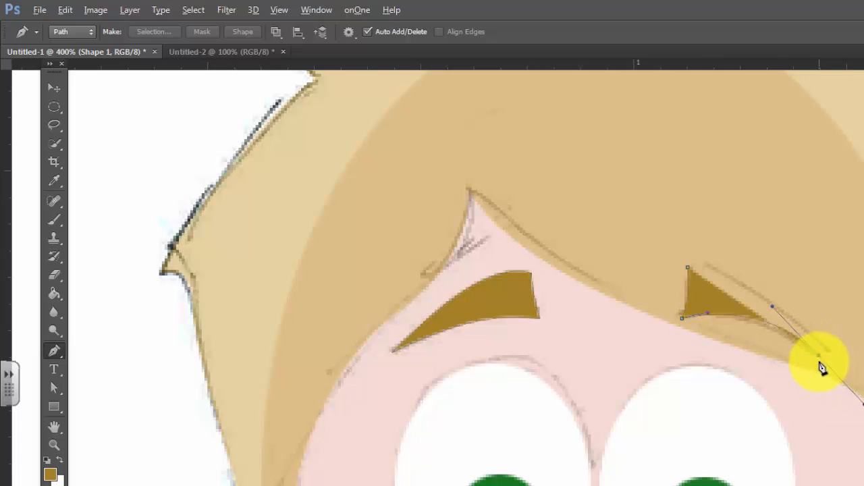
drag(819, 356, 827, 353)
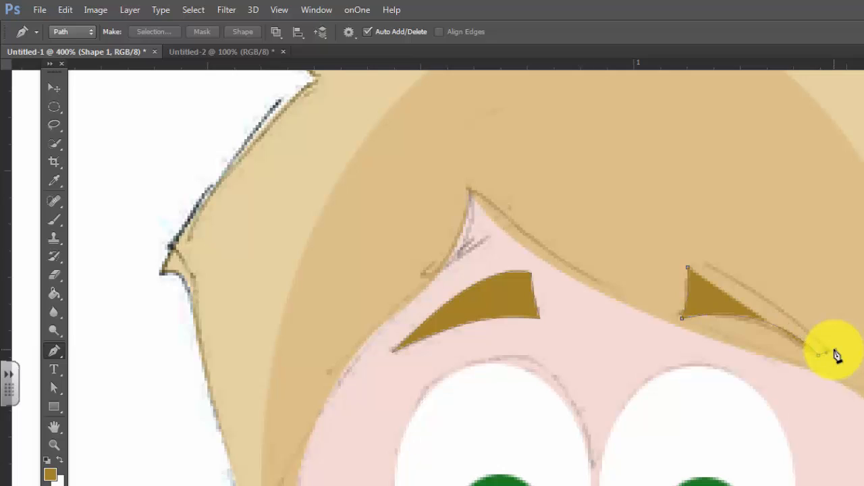
ctrl+click(829, 349)
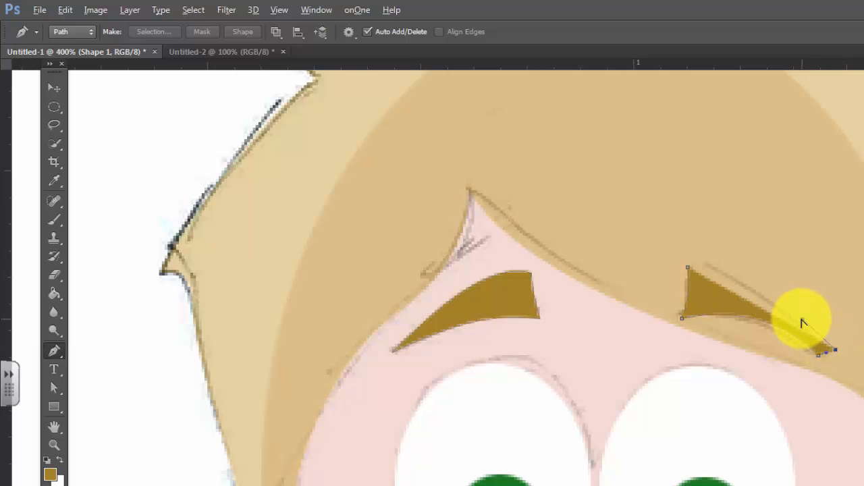
drag(802, 322, 691, 264)
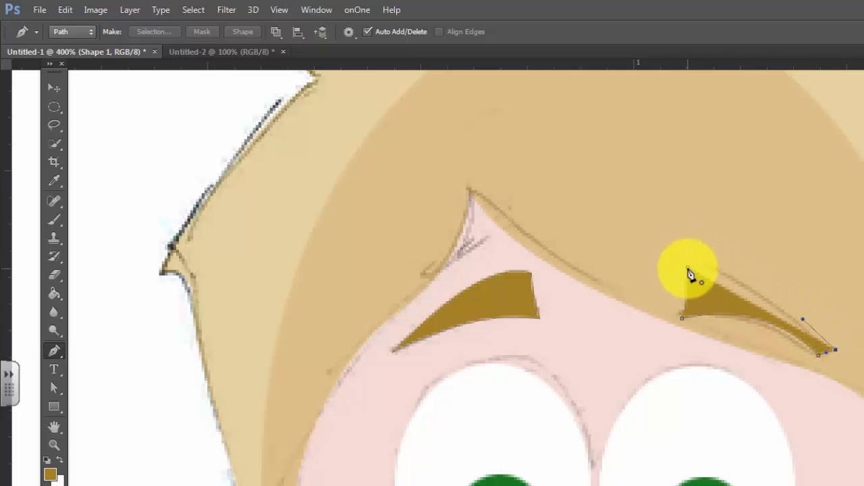
drag(690, 275, 607, 255)
key(Return)
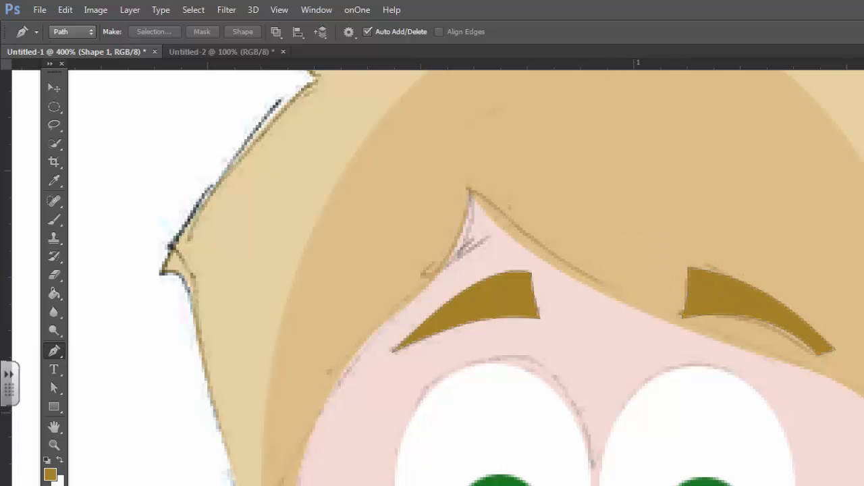
Thicken the right-hand eyebrow by raising its upper inner corner, lowering its outer tip and adjusting the lower curve.
click(56, 391)
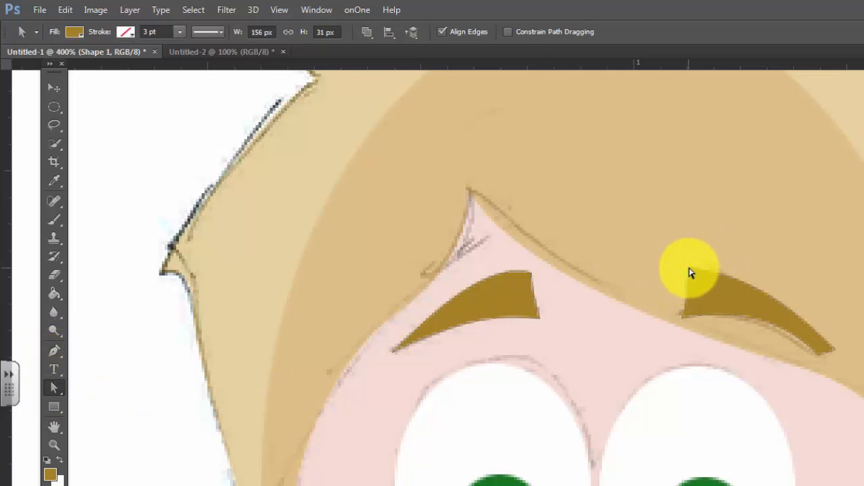
drag(689, 271, 682, 261)
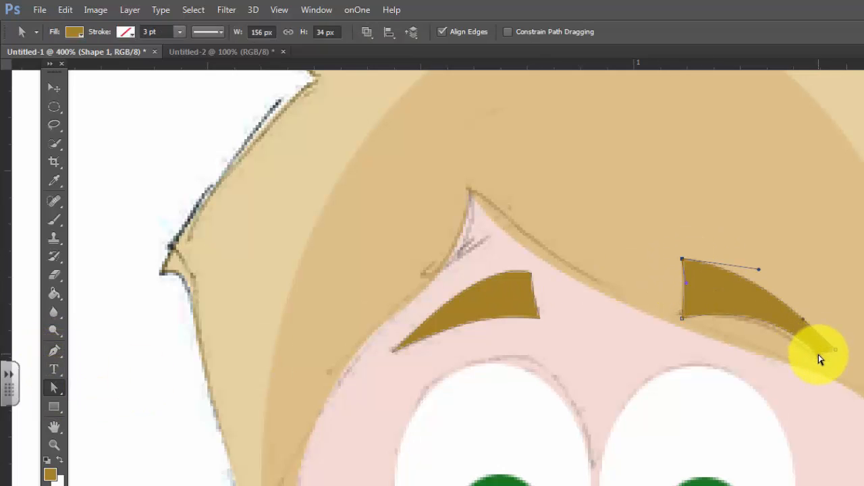
drag(816, 360, 819, 361)
drag(773, 313, 771, 319)
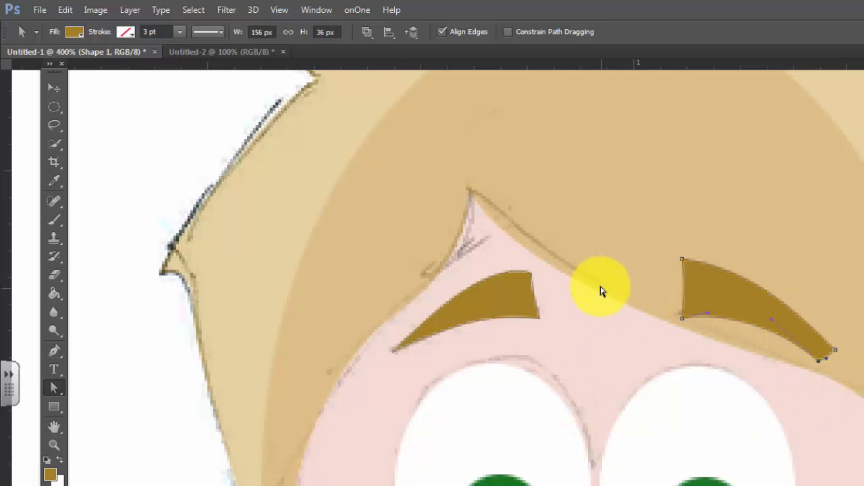
Raise the left-hand eyebrow's upper inner corner and extend the right-hand eyebrow's inner corners toward the middle of the face.
click(530, 273)
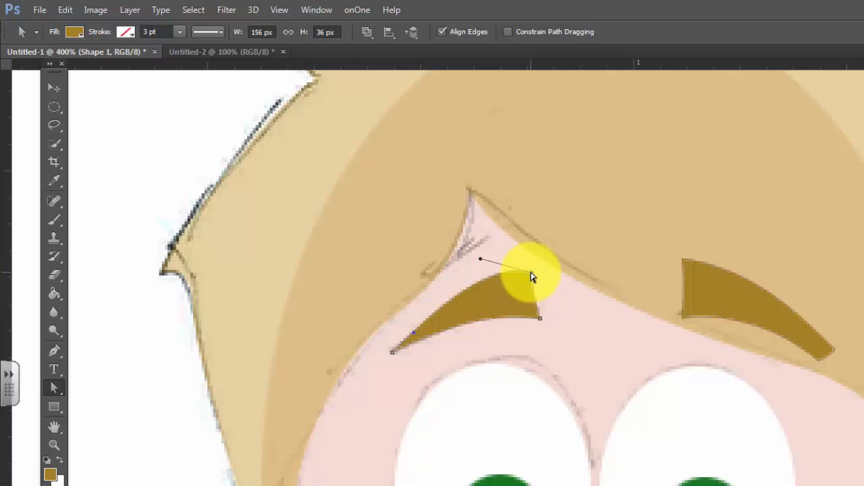
mouse_move(531, 273)
mouse_down()
mouse_move(530, 261)
mouse_move(484, 261)
mouse_move(531, 258)
mouse_up()
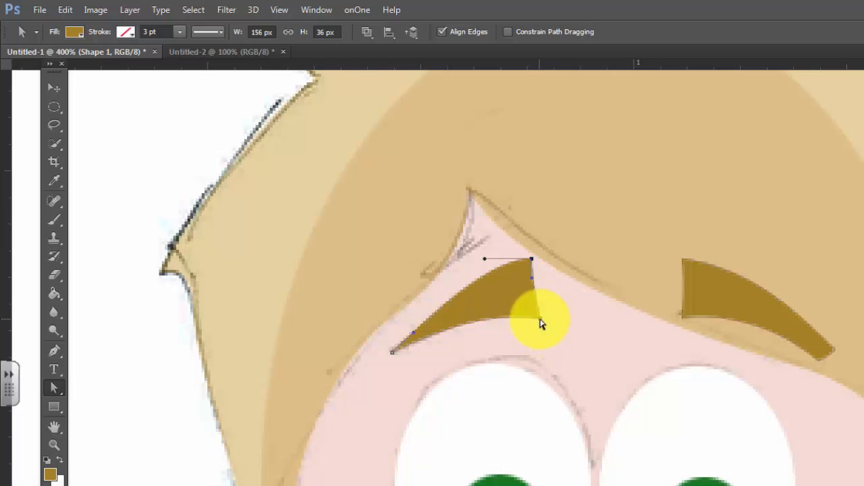
click(687, 321)
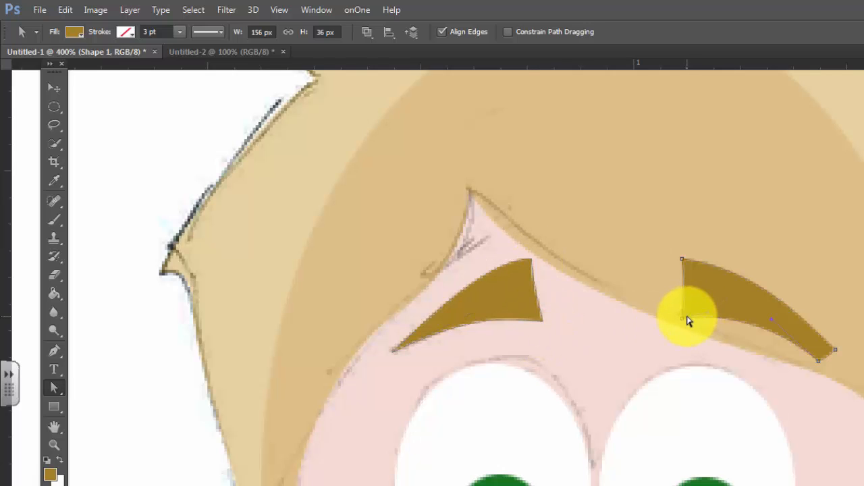
drag(682, 319, 670, 325)
drag(682, 259, 661, 252)
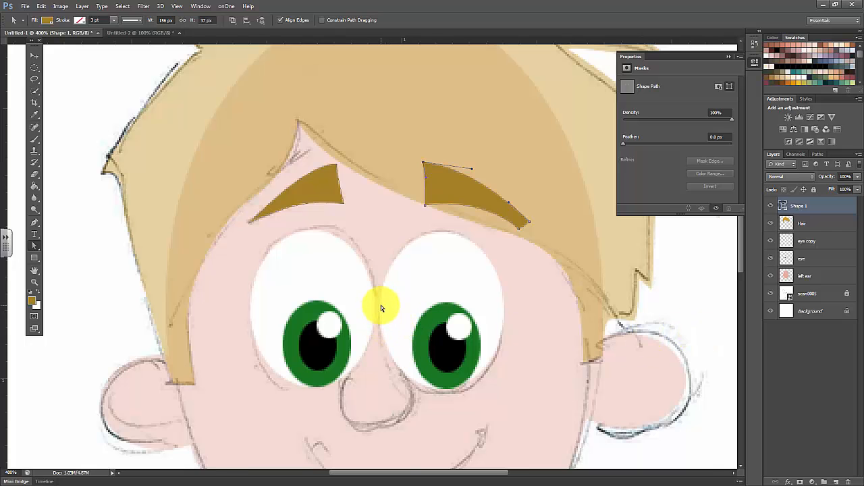
Add a new layer and trace the smiling mouth as a closed crescent path with the Pen tool.
scroll(381, 308, down, 3)
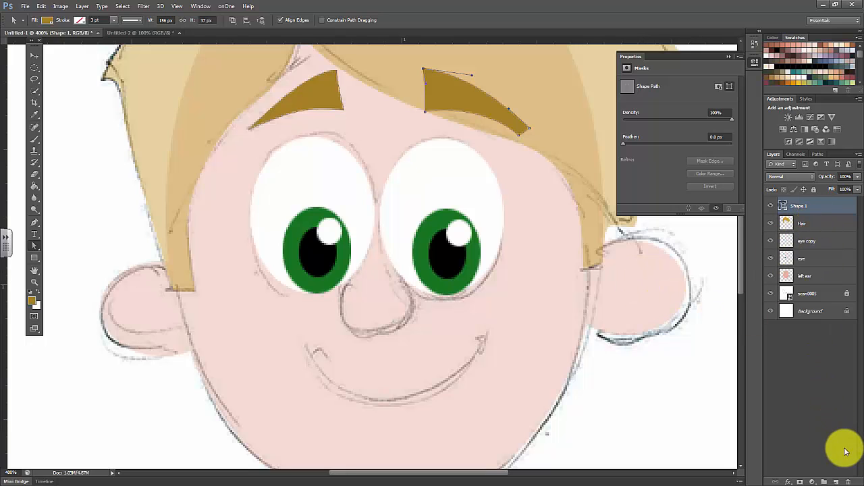
click(836, 481)
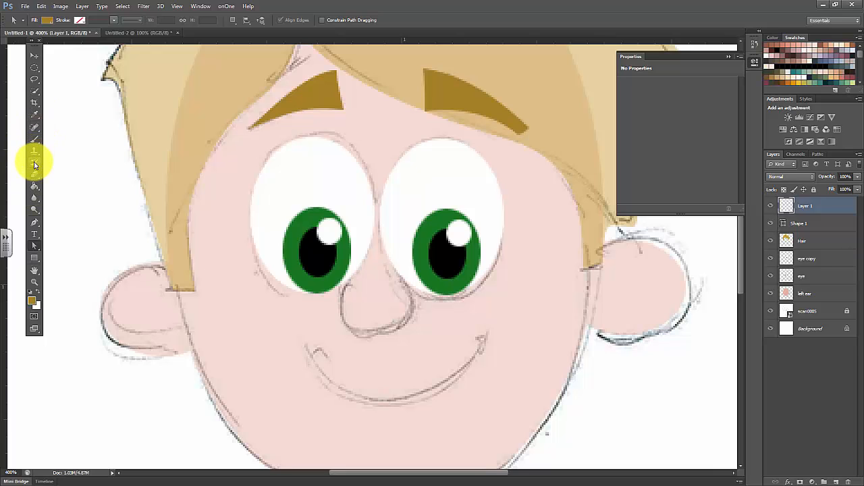
click(34, 222)
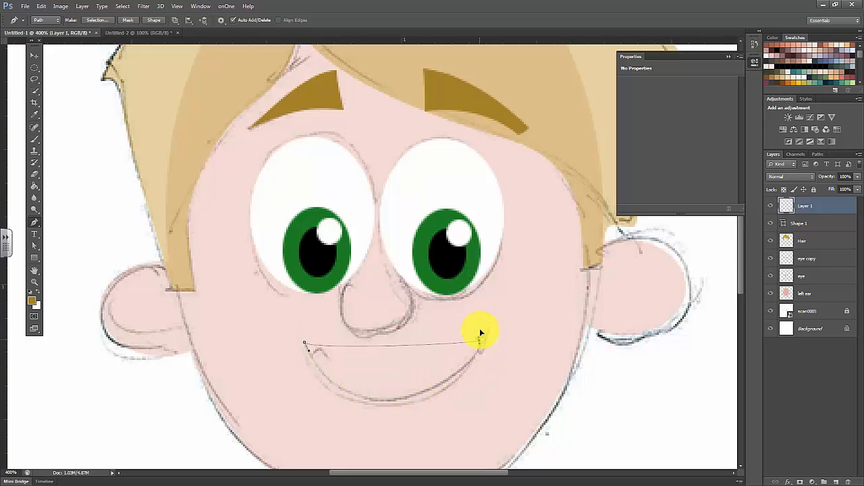
drag(480, 339, 572, 217)
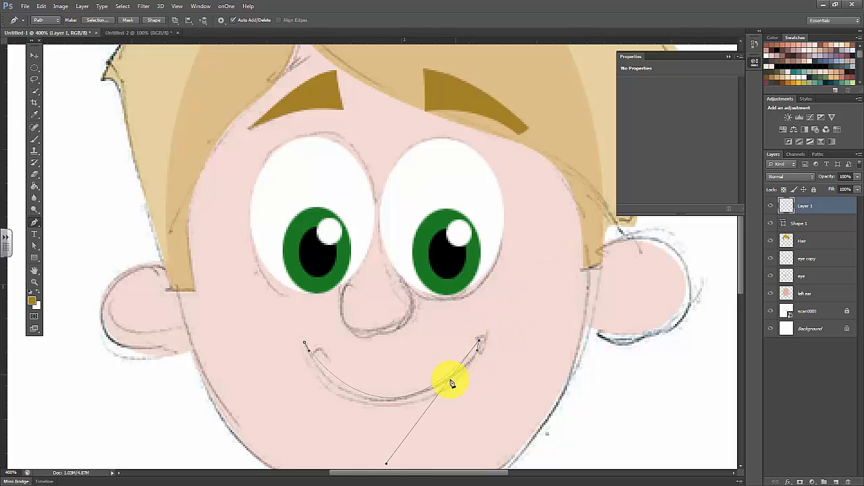
drag(390, 420, 344, 415)
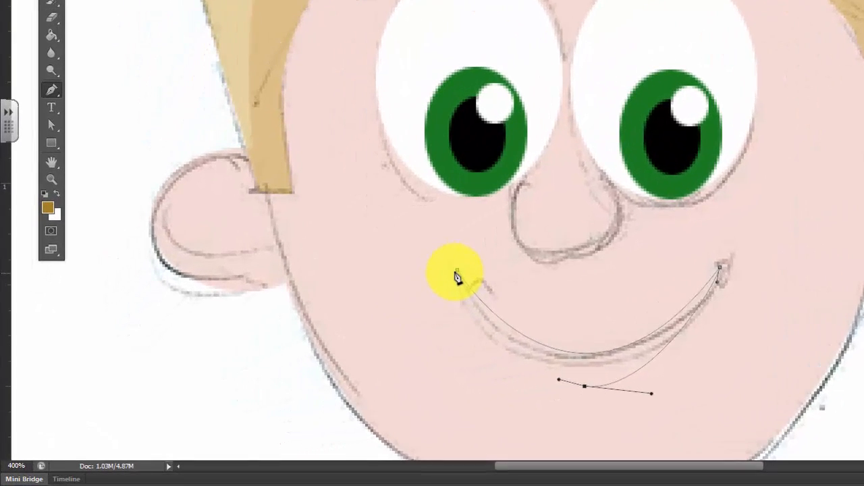
drag(304, 342, 304, 324)
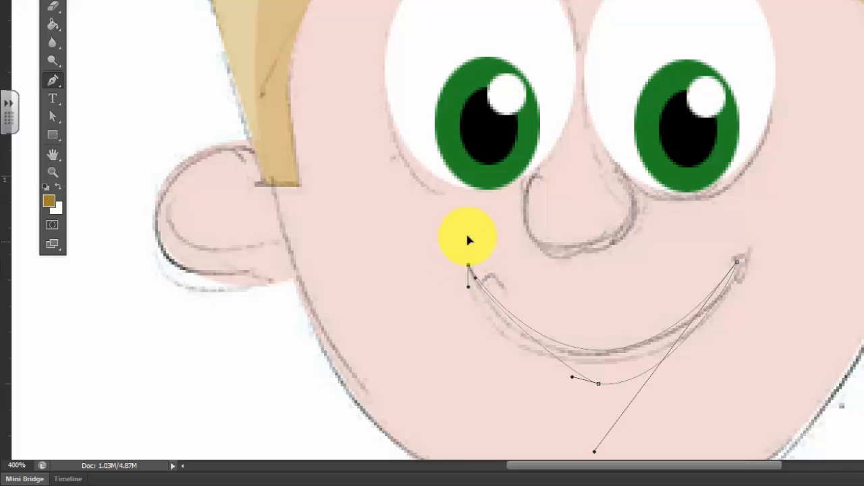
Adjust the mouth path's upper corner, set the foreground colour to black and convert the crescent path into a filled shape.
drag(458, 200, 451, 175)
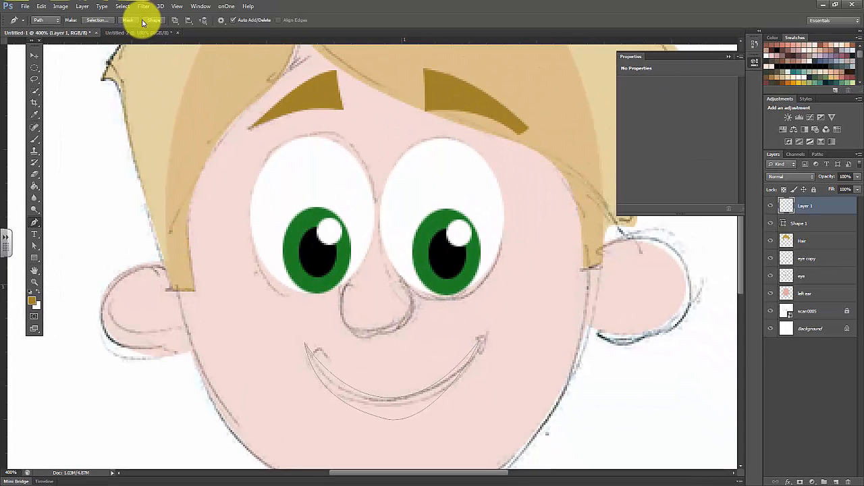
click(29, 293)
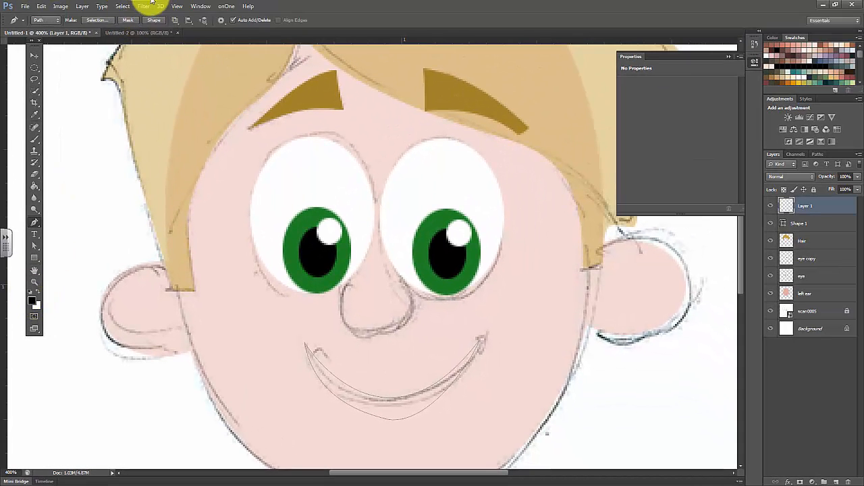
click(153, 25)
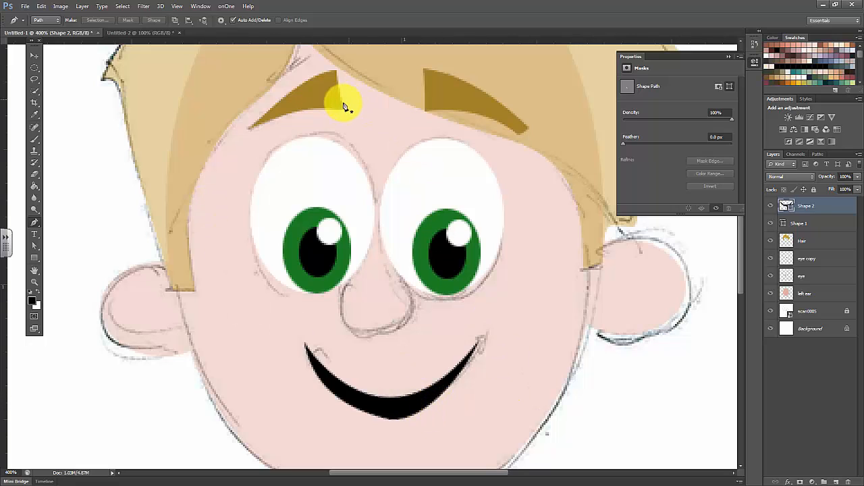
Undo the black mouth shape and step back until the crescent path is gone.
key(ctrl+z)
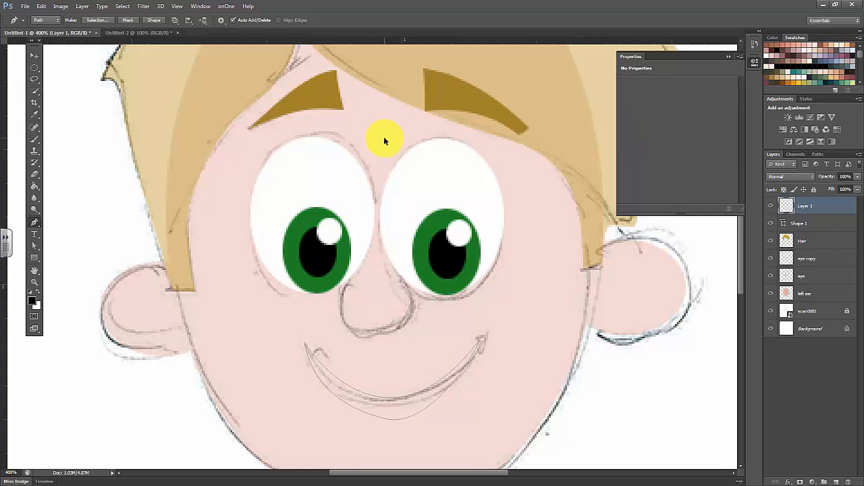
key(ctrl+alt+z)
key(ctrl+alt+z)
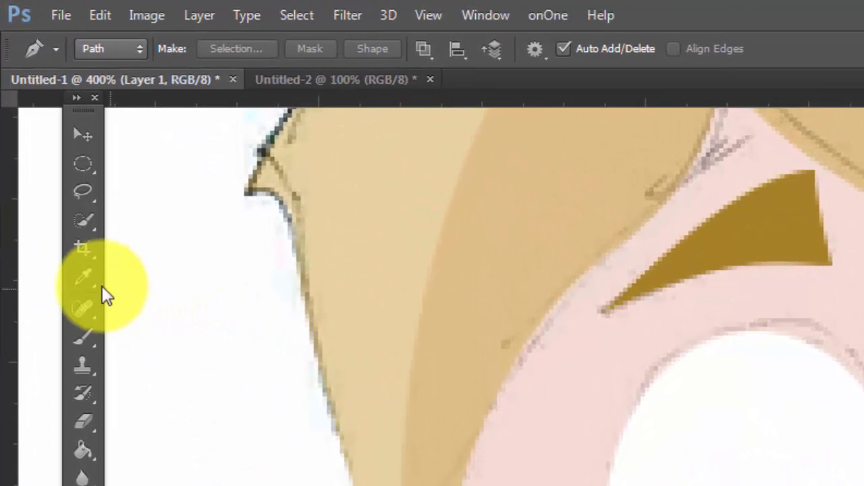
Set up the Brush tool with a 5 px tip at 100% hardness, undoing any test dab.
click(85, 336)
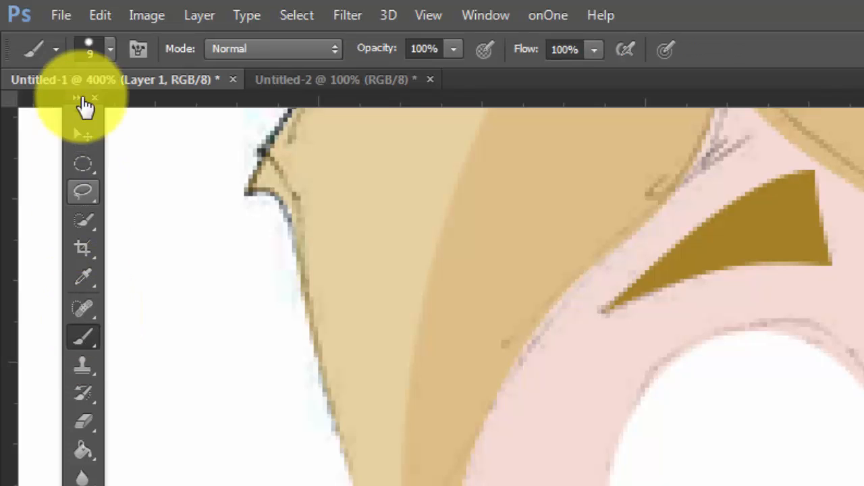
click(110, 49)
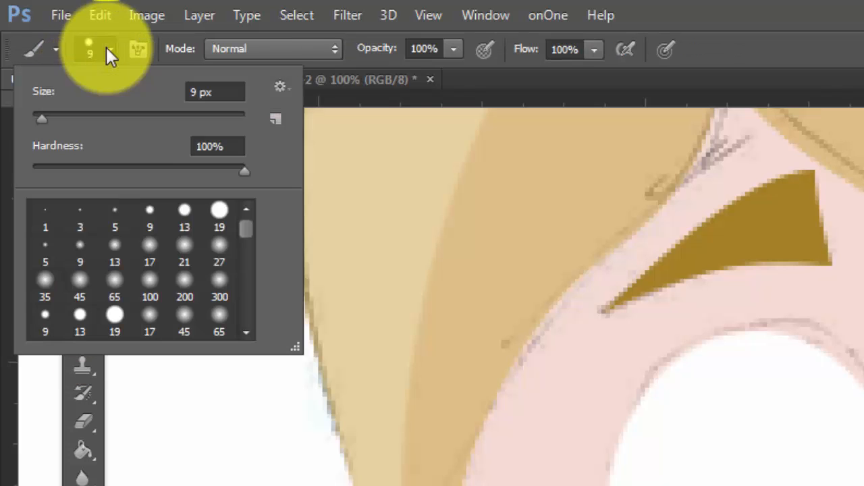
click(235, 168)
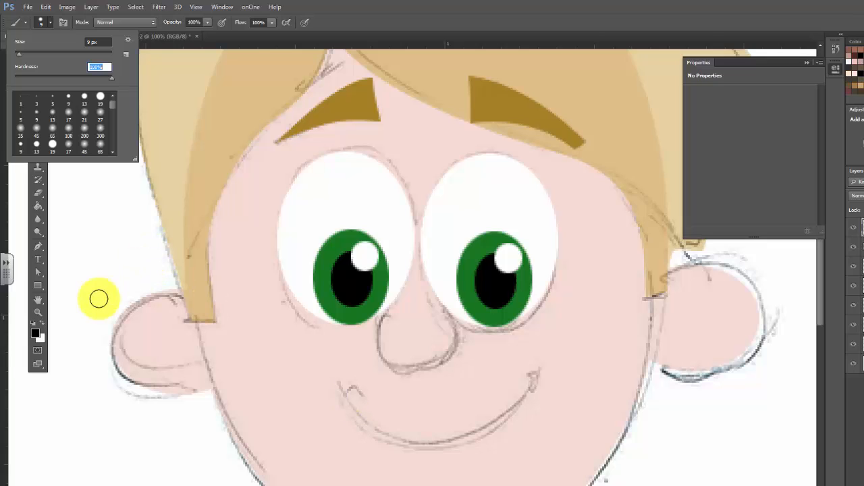
click(91, 280)
key(ctrl+z)
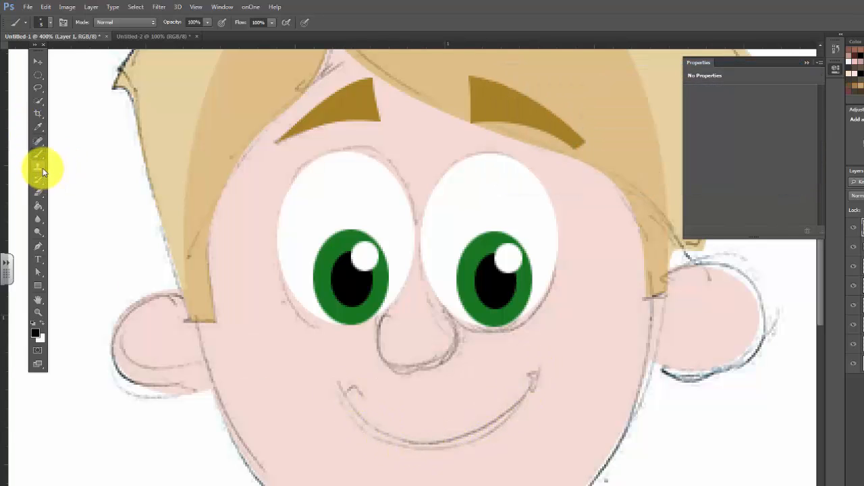
Trace the smile with the Pen tool as a single open curve from one mouth corner to the other.
click(37, 244)
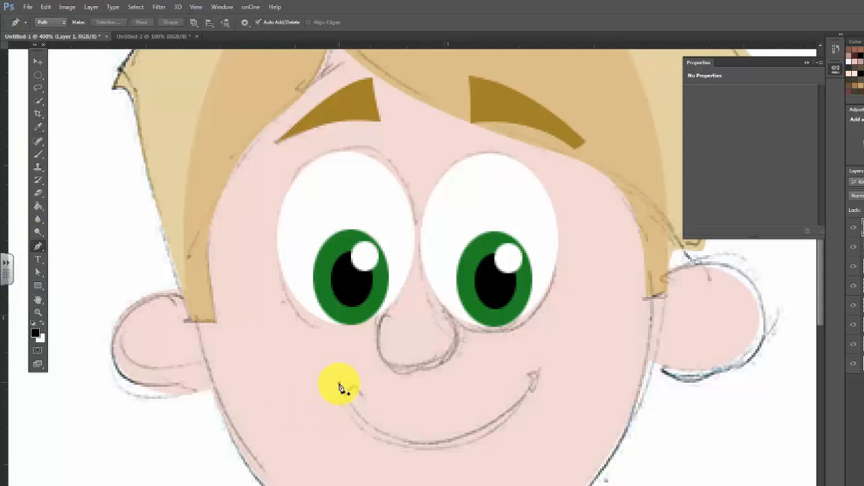
drag(348, 397, 348, 398)
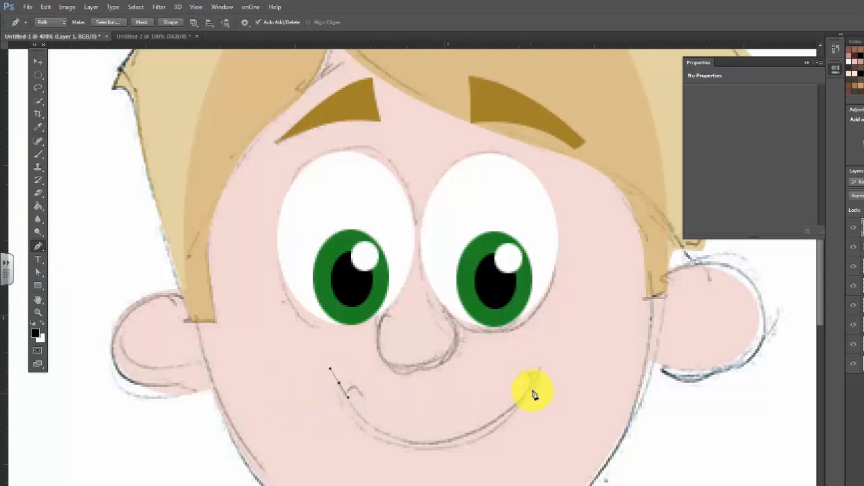
drag(536, 382, 649, 251)
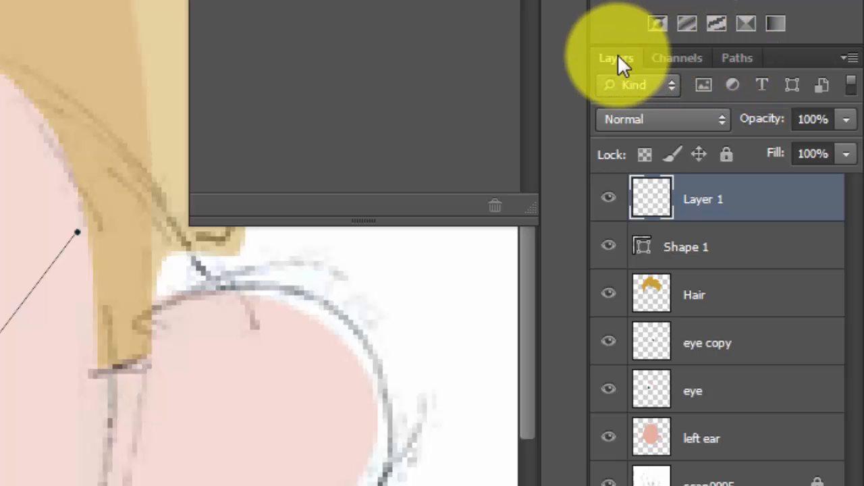
Stroke the mouth's work path with the Brush tool, without simulated pressure.
click(730, 61)
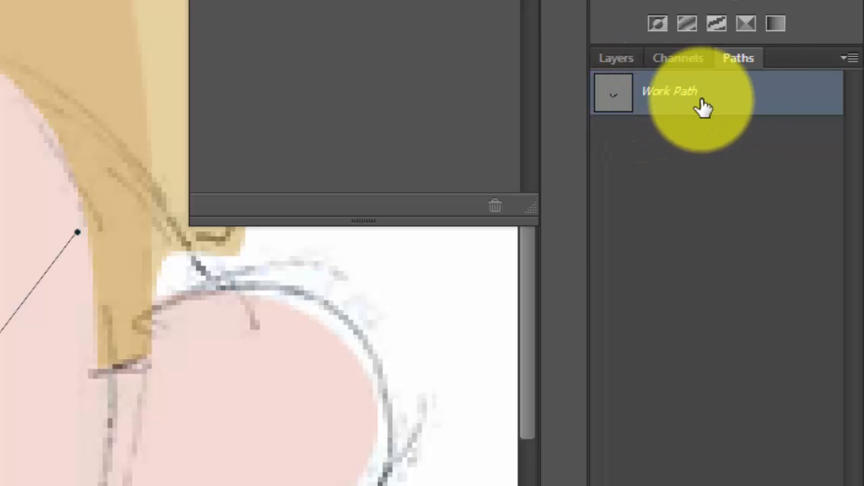
right_click(740, 99)
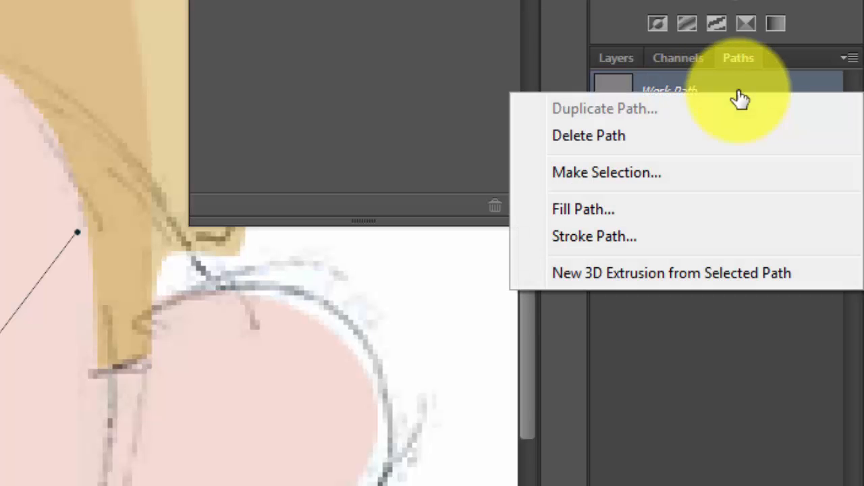
click(600, 238)
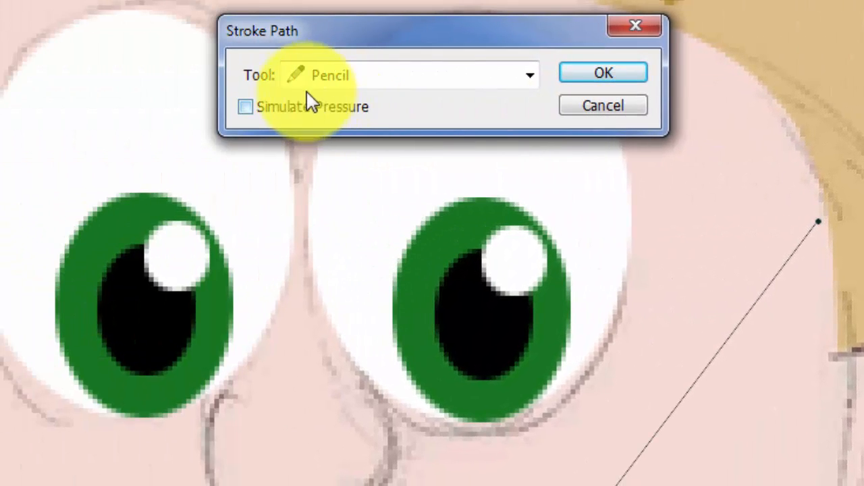
click(529, 76)
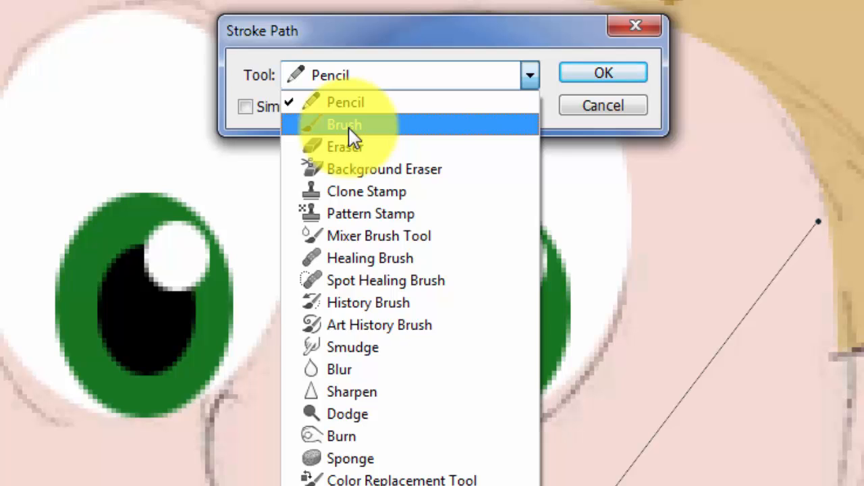
click(348, 125)
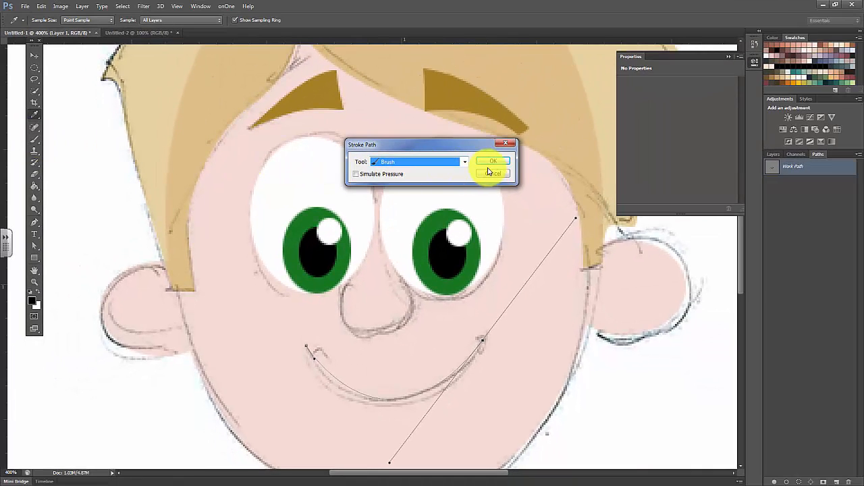
click(500, 163)
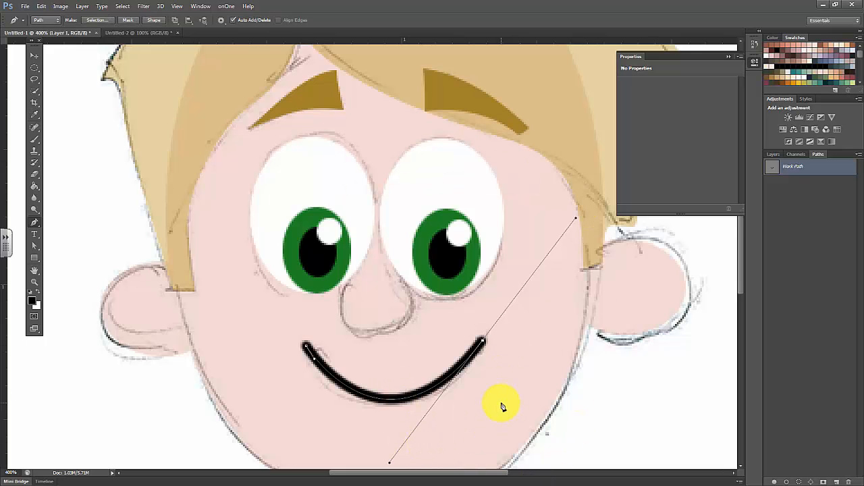
Draw an open curved path around the nose sketch with the Pen tool, keeping it in the work path.
key(a)
click(34, 223)
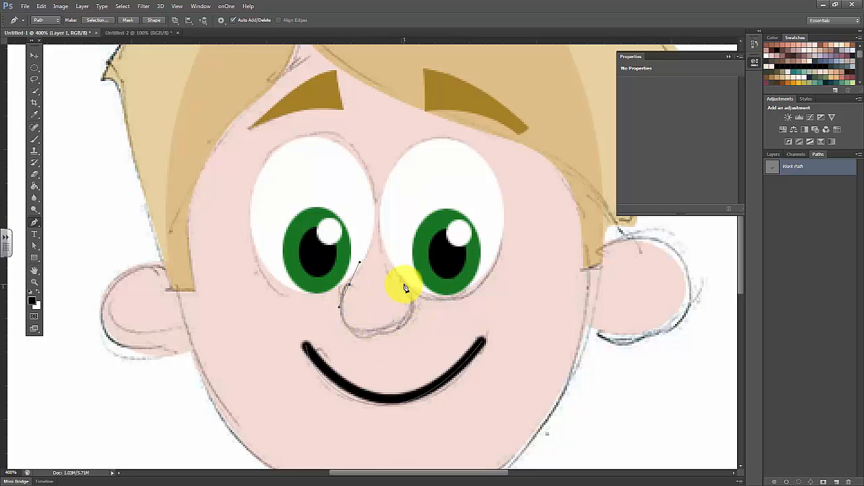
drag(402, 286, 405, 199)
Reshape the nose curve by moving the direction handles at both ends until it follows the sketch.
click(35, 245)
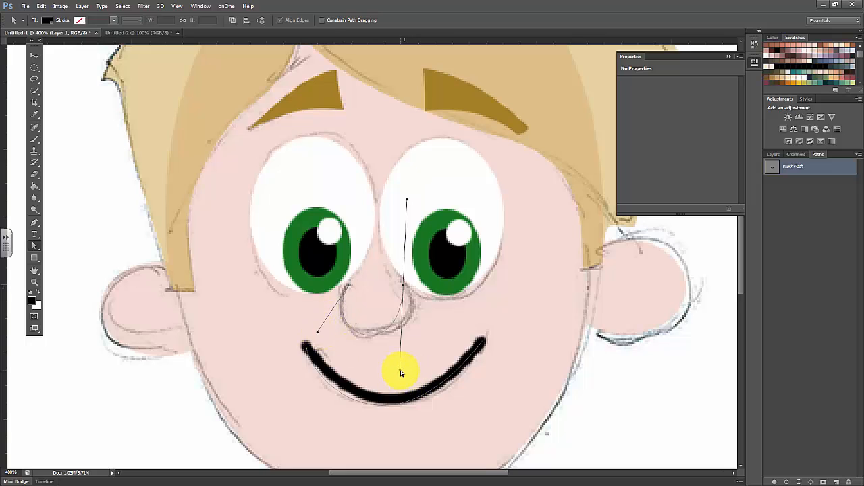
drag(401, 370, 438, 358)
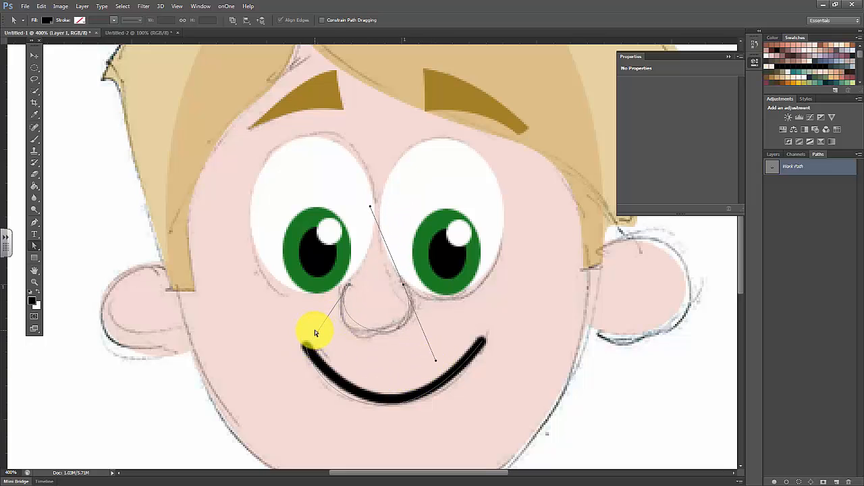
click(308, 347)
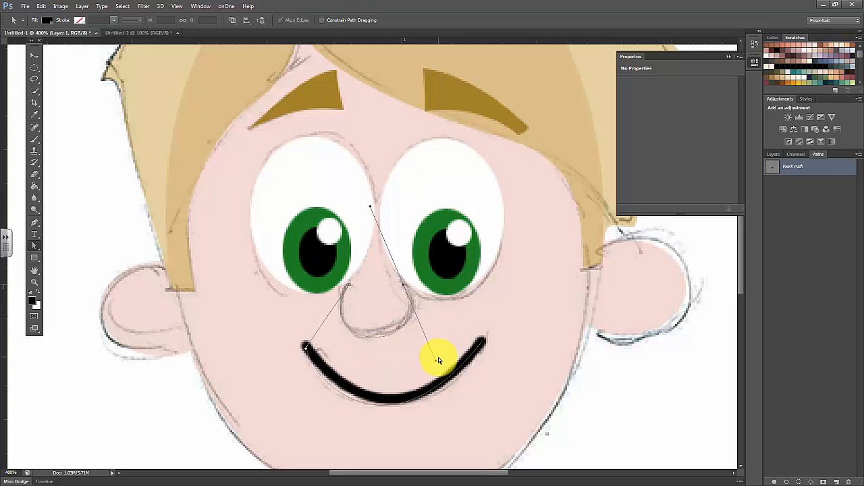
drag(438, 364, 445, 356)
click(348, 284)
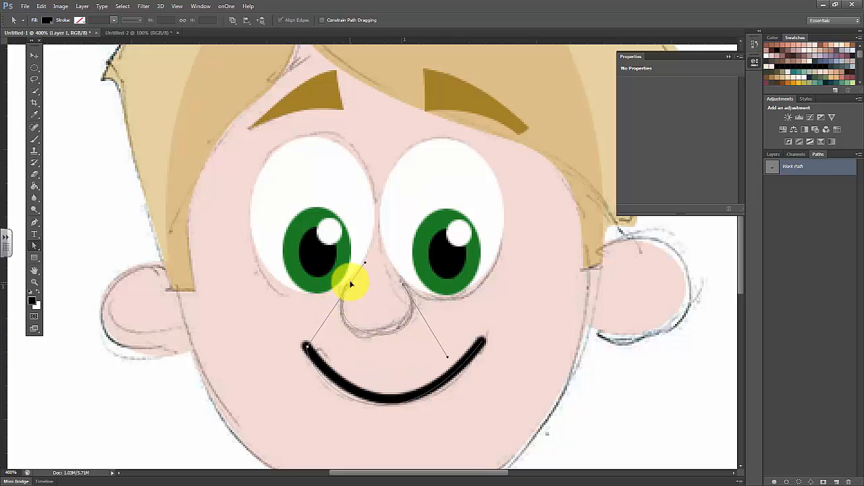
drag(449, 359, 445, 351)
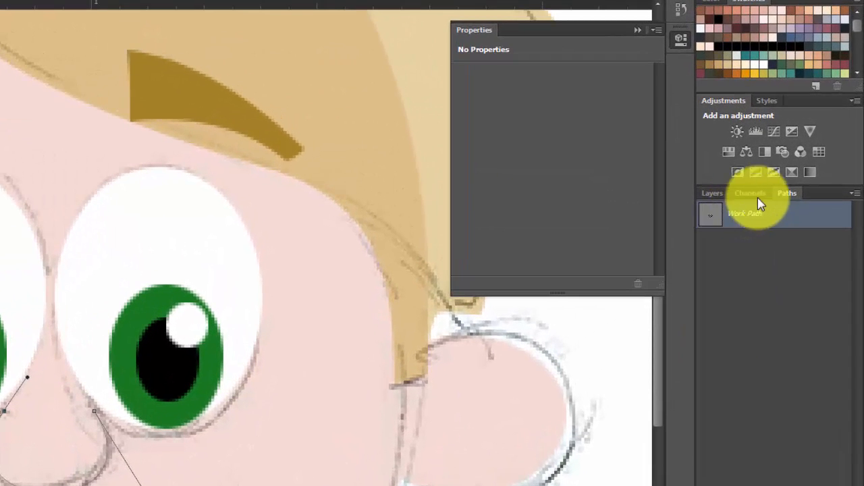
right_click(815, 168)
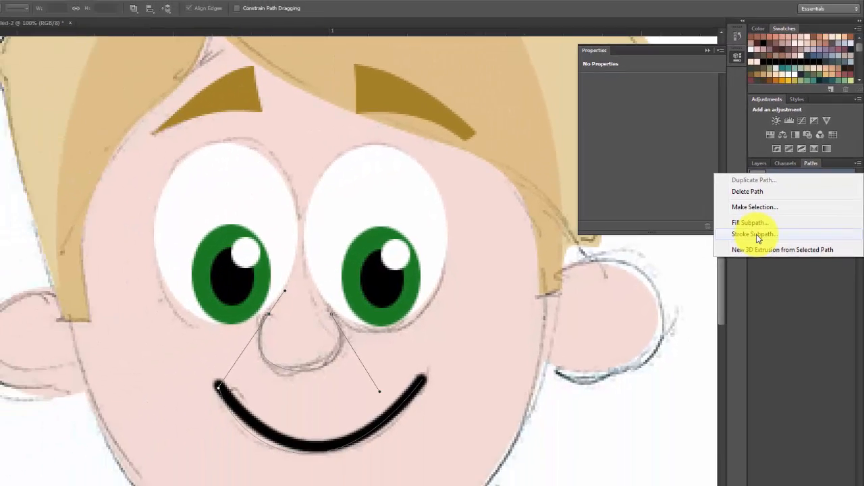
click(709, 297)
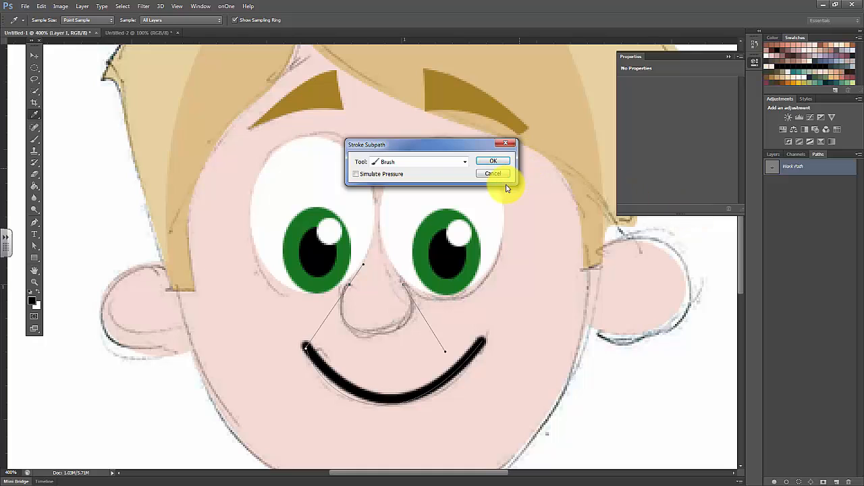
click(493, 174)
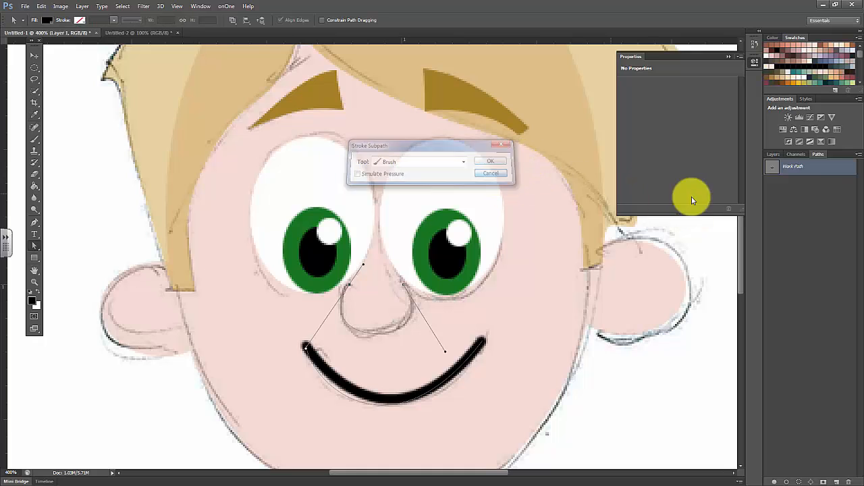
Create a separate new path and trace the nose on it as an open curve, adjusting both end handles to the sketch.
click(835, 482)
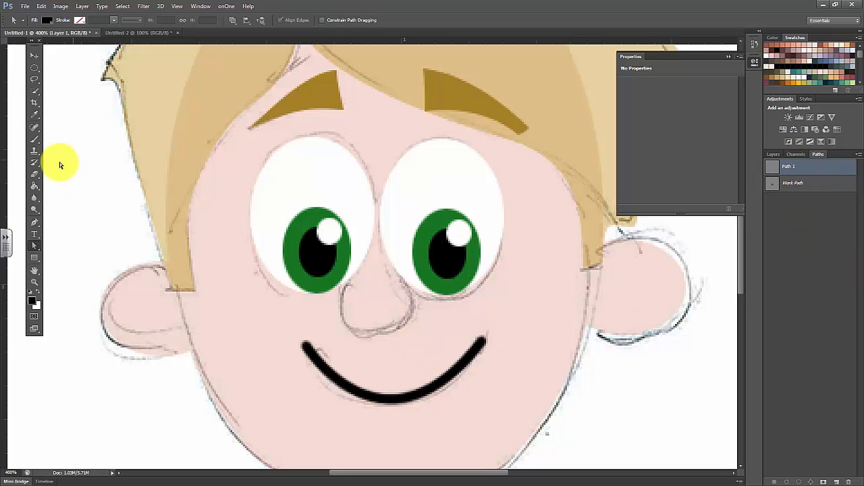
click(34, 222)
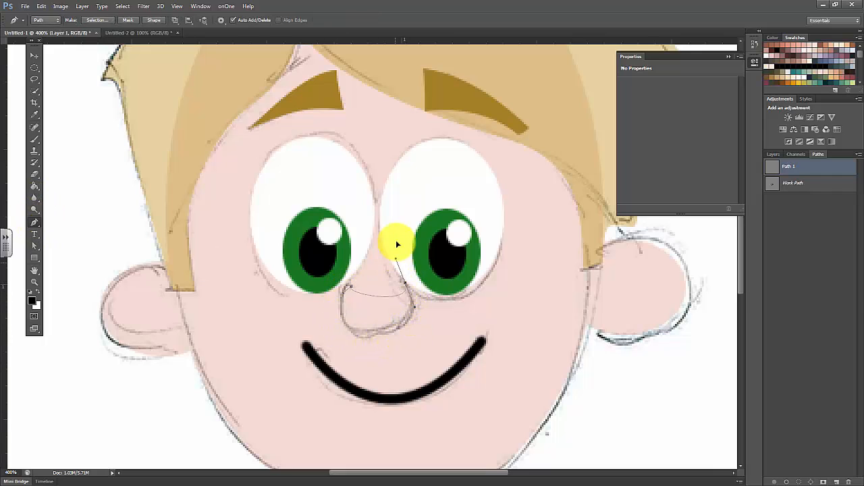
click(35, 246)
drag(343, 295, 305, 348)
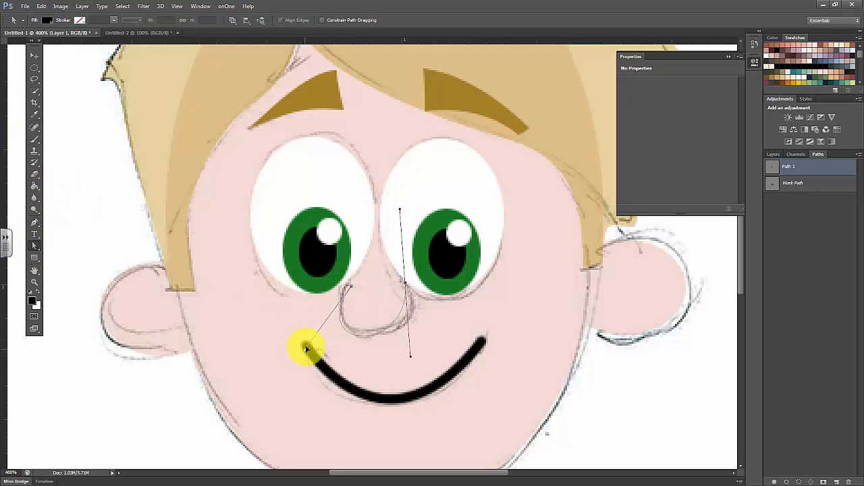
drag(409, 359, 445, 357)
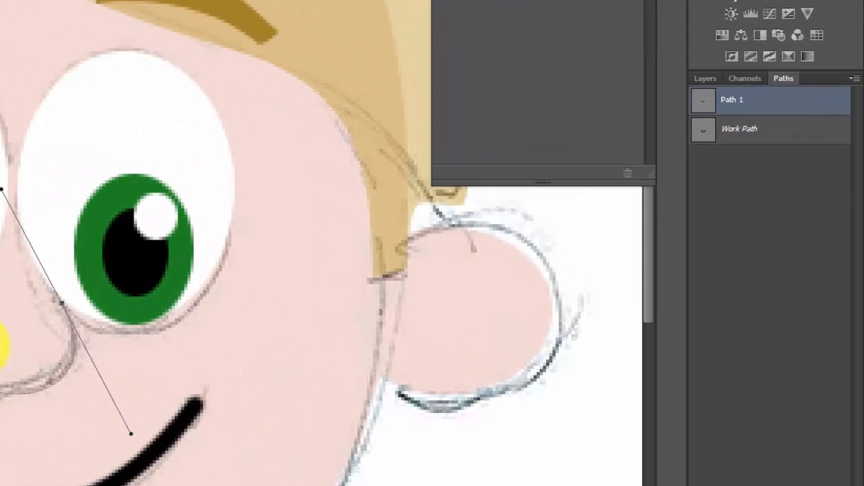
Stroke the new nose path with the Brush tool, without simulated pressure.
right_click(808, 108)
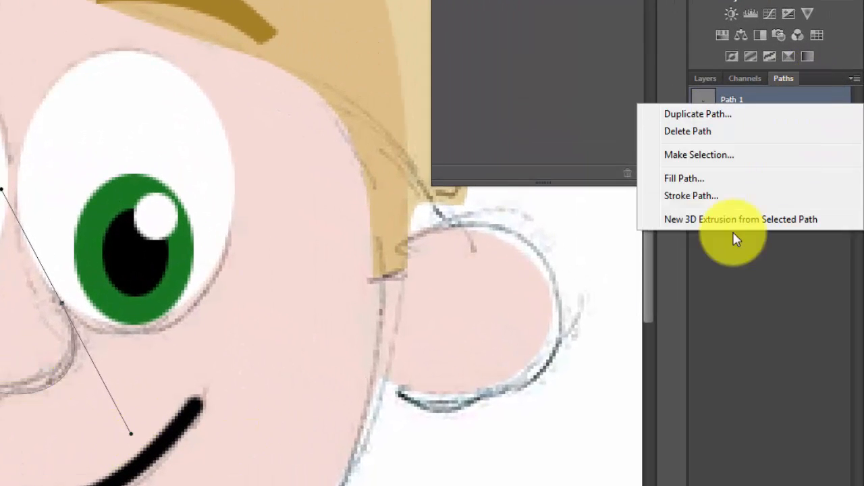
click(708, 198)
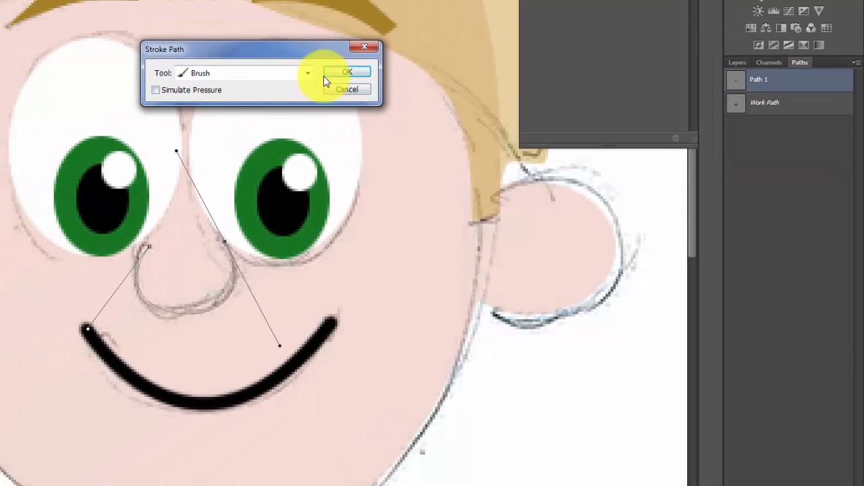
click(308, 81)
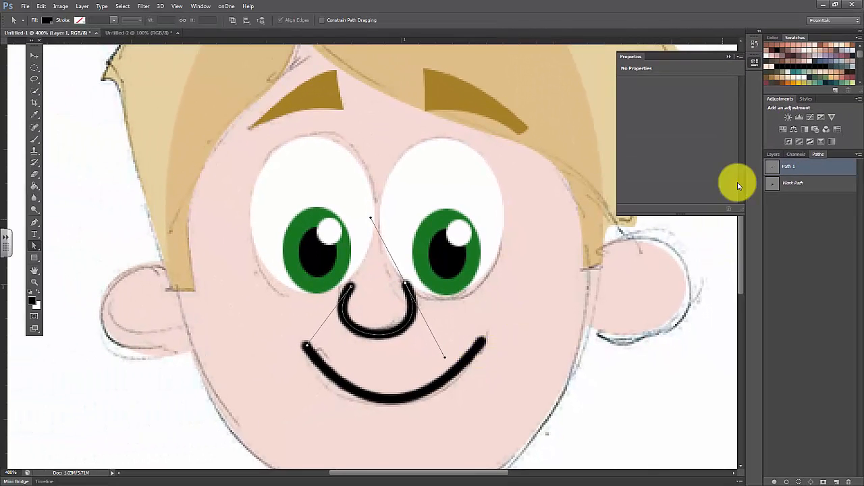
Raise the opacity of the left ear layer to 100%.
click(773, 154)
key(ctrl+1)
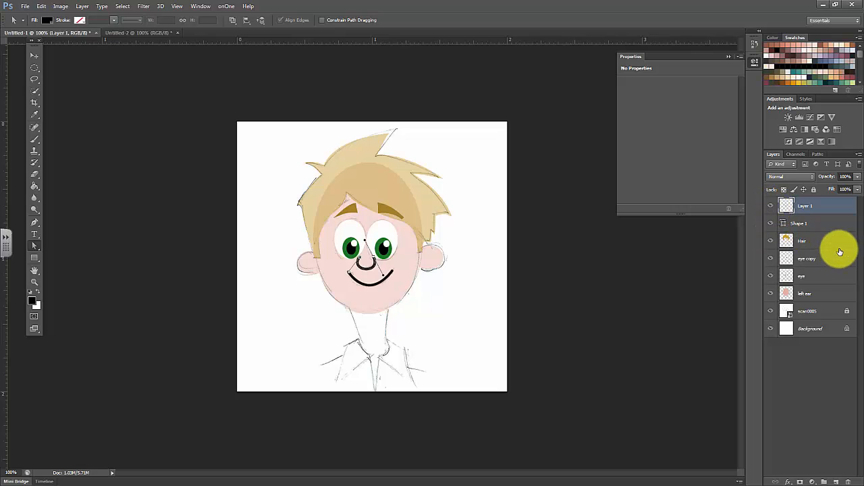
click(825, 294)
click(857, 178)
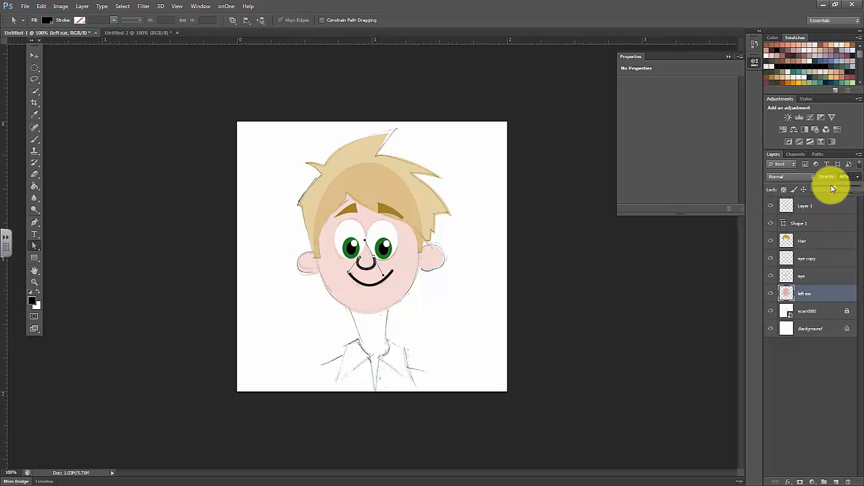
drag(835, 189, 863, 190)
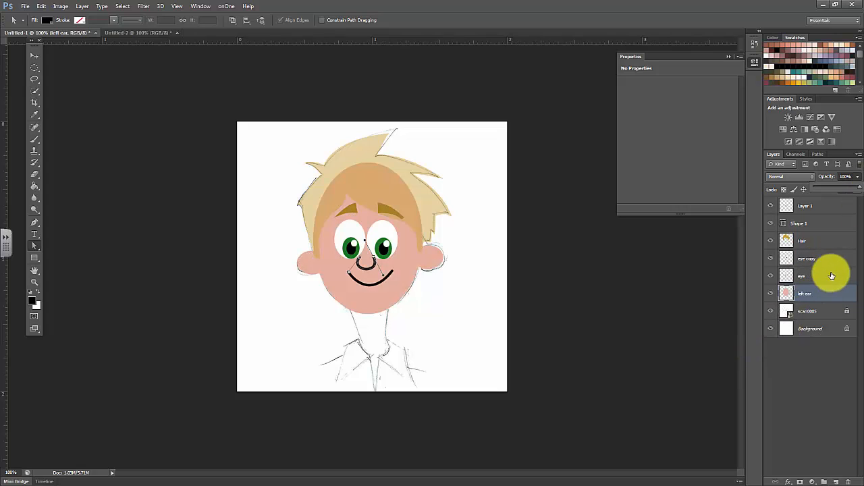
Select the Hair layer and open its opacity for editing.
click(830, 241)
click(857, 176)
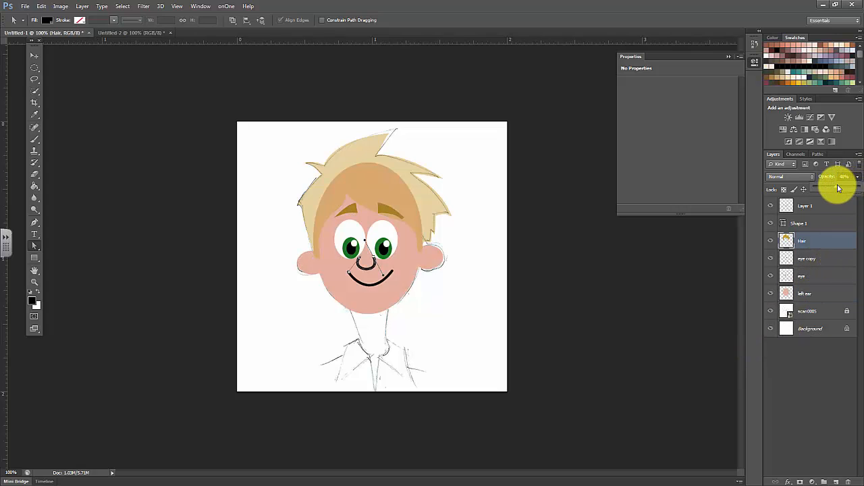